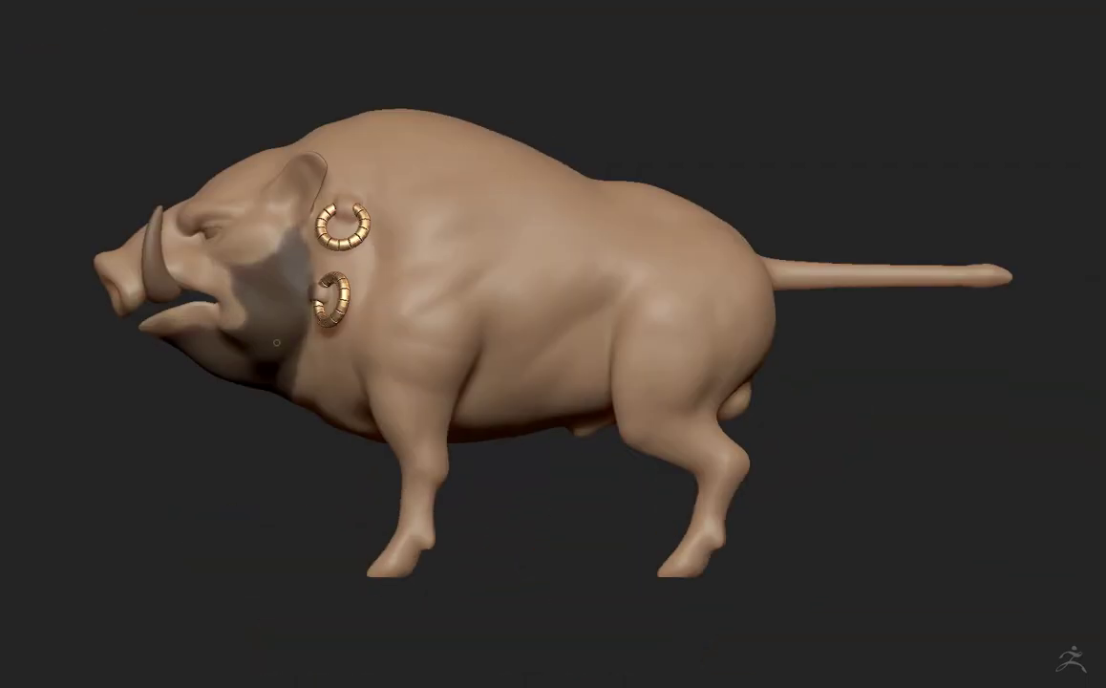
- Rotate the boar to face front, showing its dark fur beard and gold neck rings
mouse_move(276, 342)
mouse_down()
mouse_move(584, 209)
mouse_move(800, 62)
mouse_up()
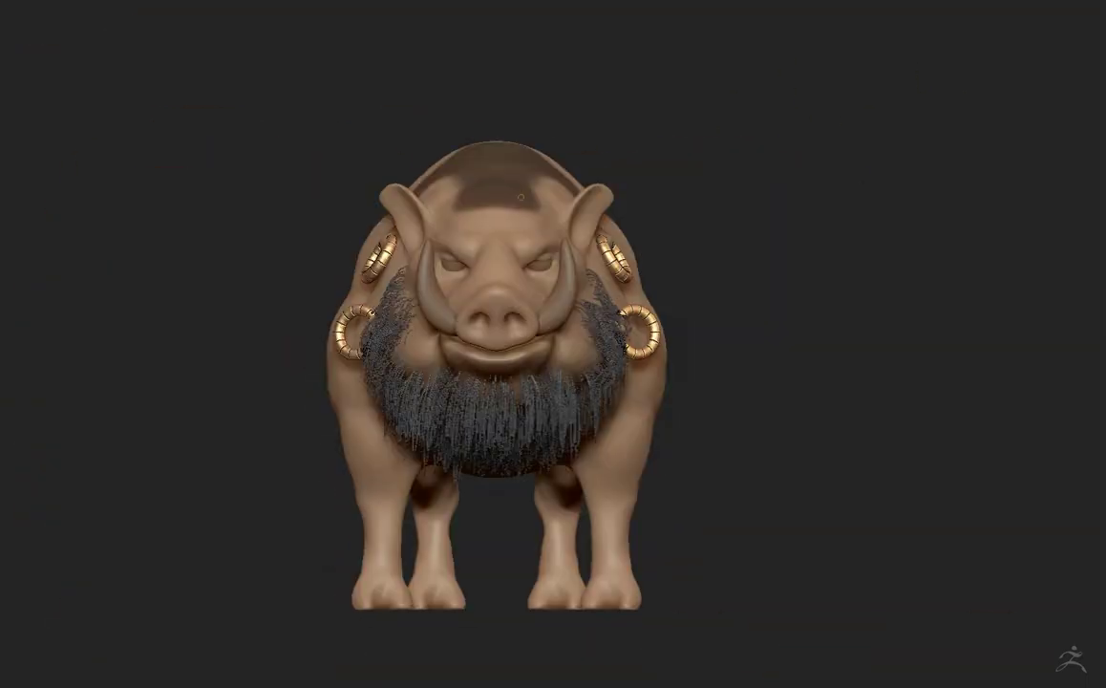